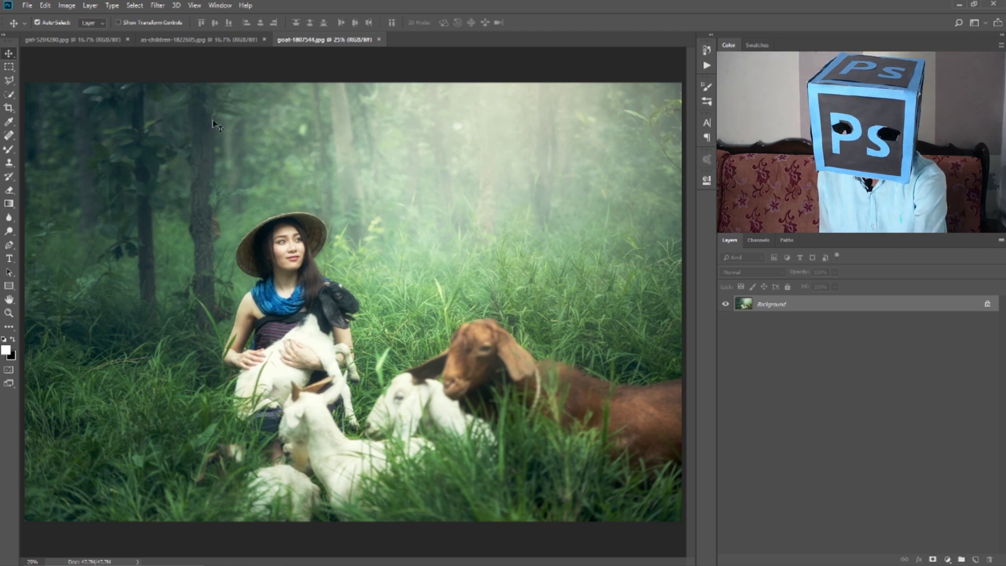
# Step: Preview the children and laundry-line photos, then return to the goat photo
pyautogui.click(196, 39)
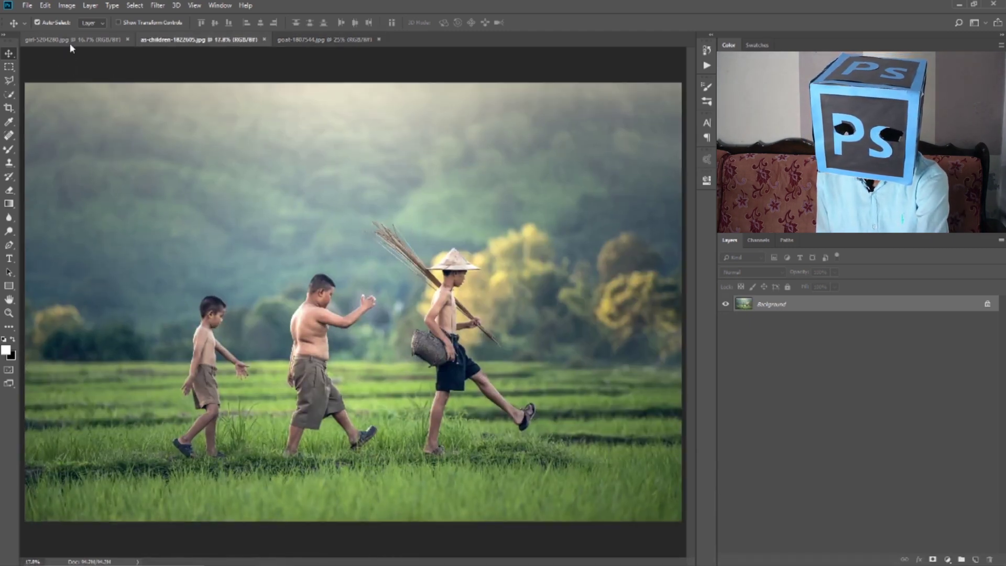
pyautogui.click(75, 39)
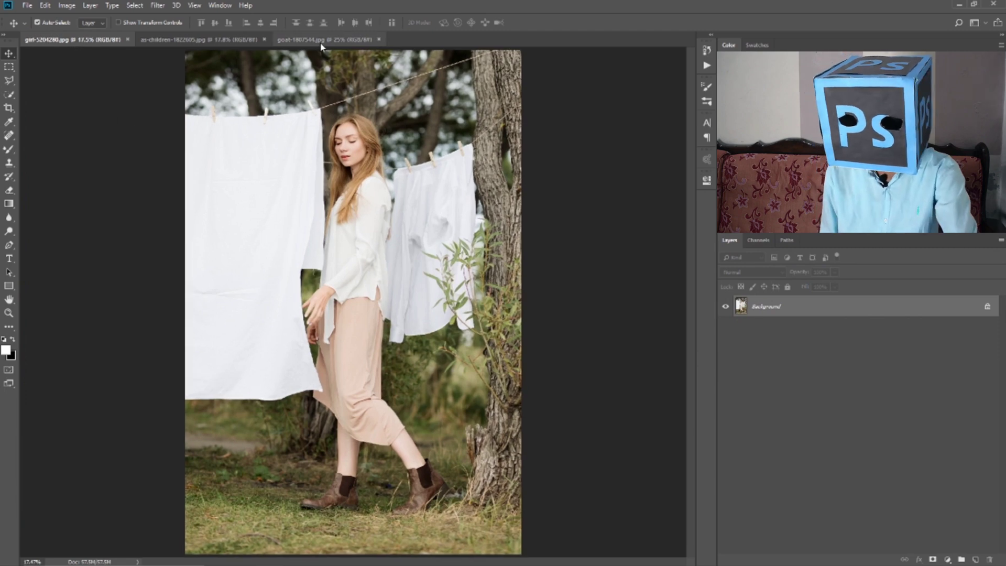
pyautogui.click(319, 39)
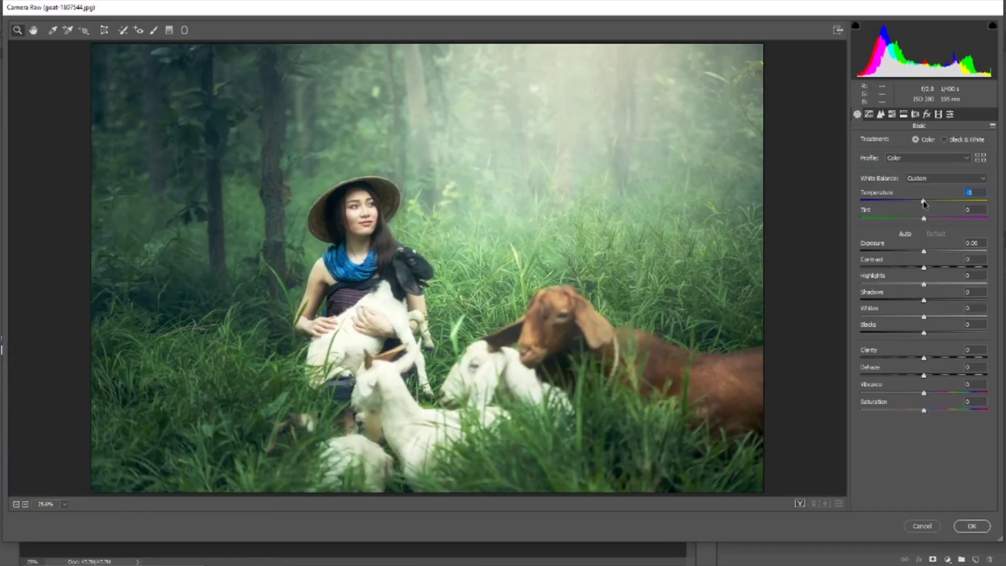
# Step: Cool the goat photo's temperature, boost HSL green saturation, lower exposure and deepen shadows
pyautogui.moveTo(924, 201); pyautogui.dragTo(919, 201)
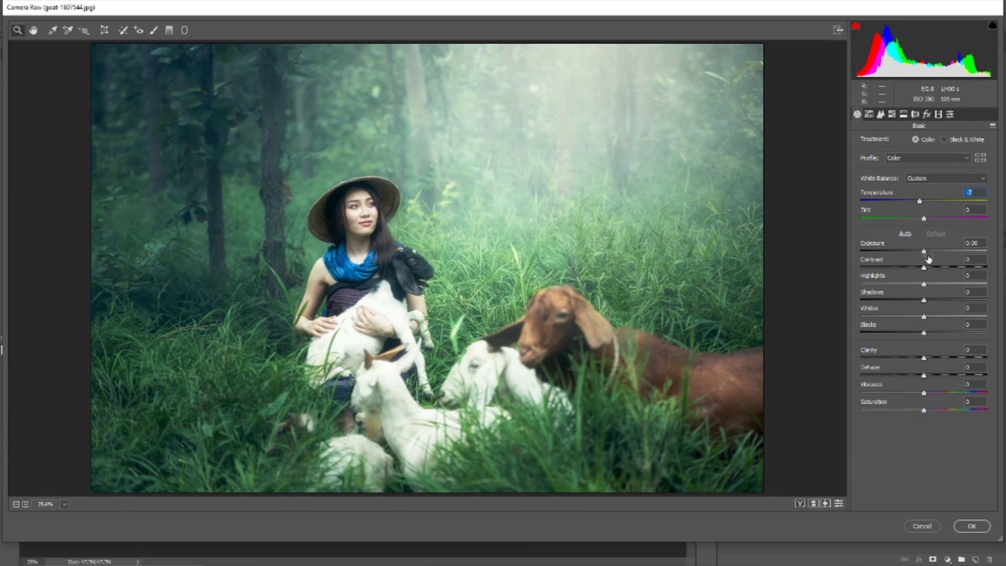
pyautogui.click(891, 116)
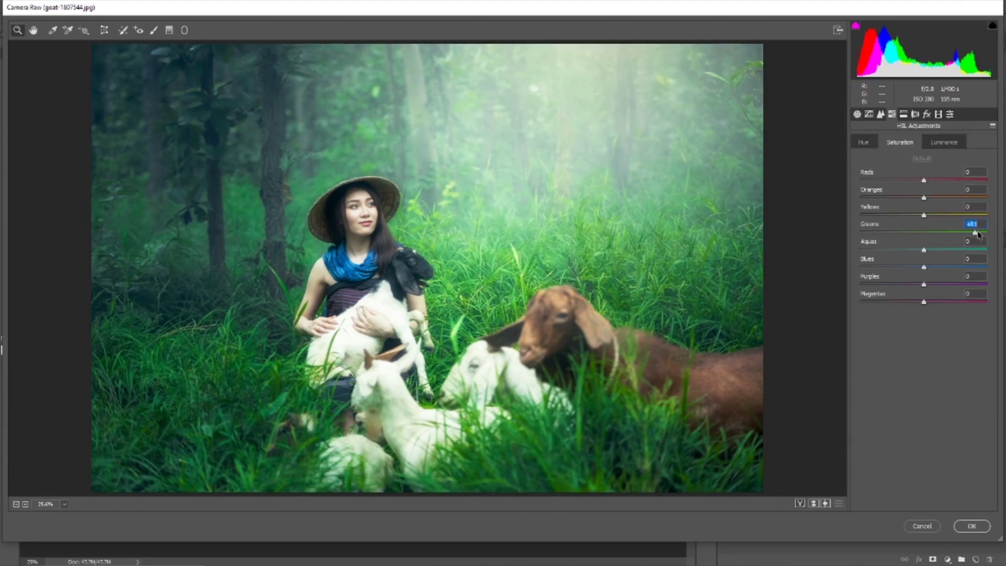
pyautogui.moveTo(930, 233); pyautogui.dragTo(949, 231)
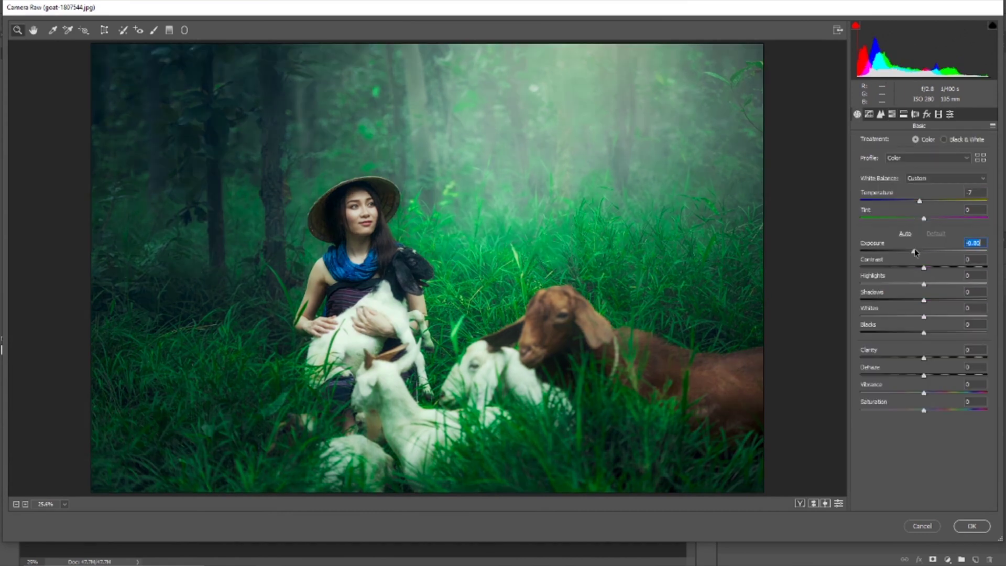
pyautogui.moveTo(926, 252)
pyautogui.mouseDown()
pyautogui.moveTo(949, 284)
pyautogui.moveTo(898, 300)
pyautogui.mouseUp()
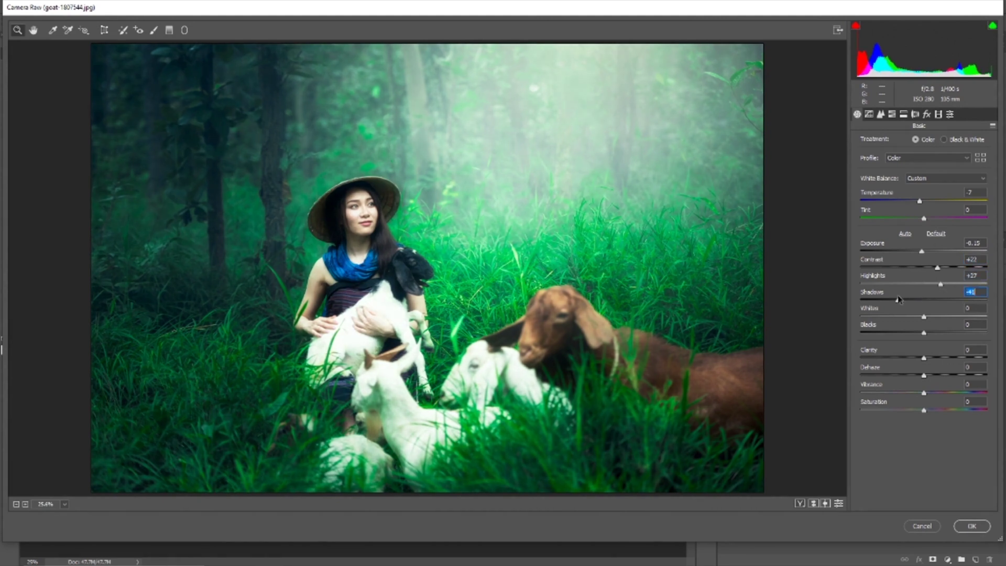
pyautogui.moveTo(960, 317)
pyautogui.mouseDown()
pyautogui.moveTo(920, 318)
pyautogui.moveTo(935, 334)
pyautogui.moveTo(915, 334)
pyautogui.moveTo(935, 358)
pyautogui.mouseUp()
# Step: Strongly boost green saturation while checking the Tone Curve, Detail and HSL Hue panels
pyautogui.hotkey('ctrl', 'alt', '2')
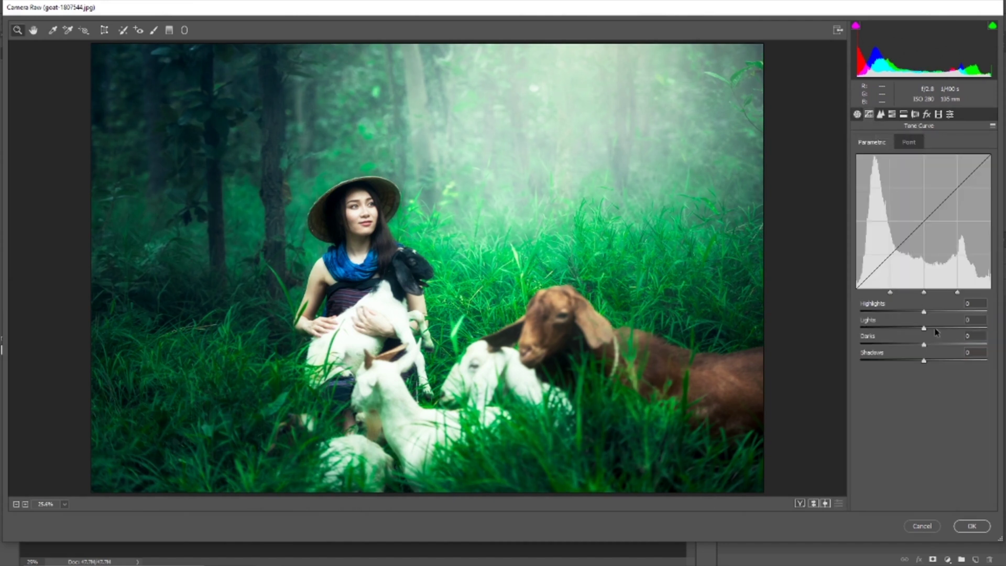
pyautogui.click(881, 115)
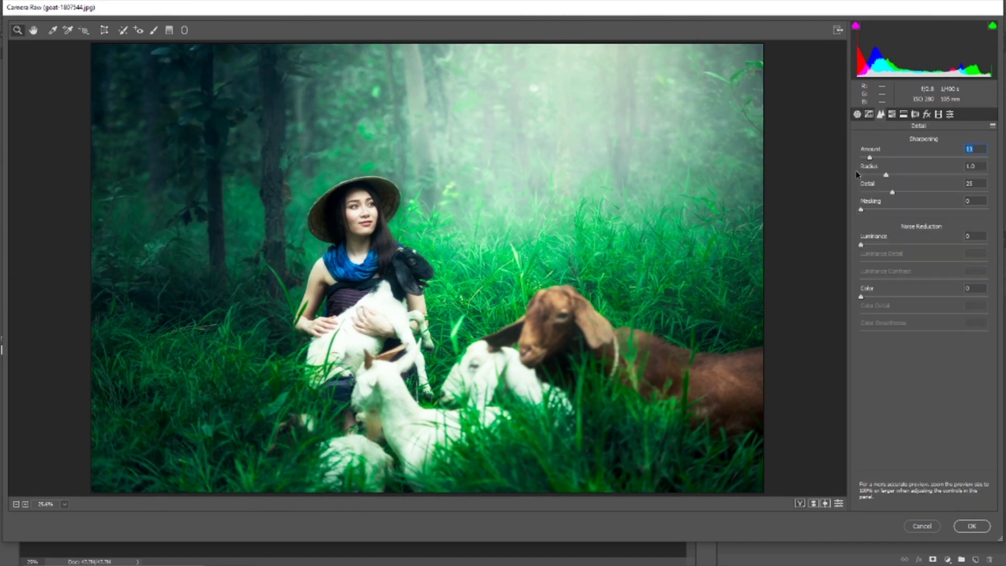
pyautogui.click(895, 114)
pyautogui.moveTo(962, 231)
pyautogui.mouseDown()
pyautogui.moveTo(982, 232)
pyautogui.moveTo(962, 232)
pyautogui.mouseUp()
pyautogui.click(864, 143)
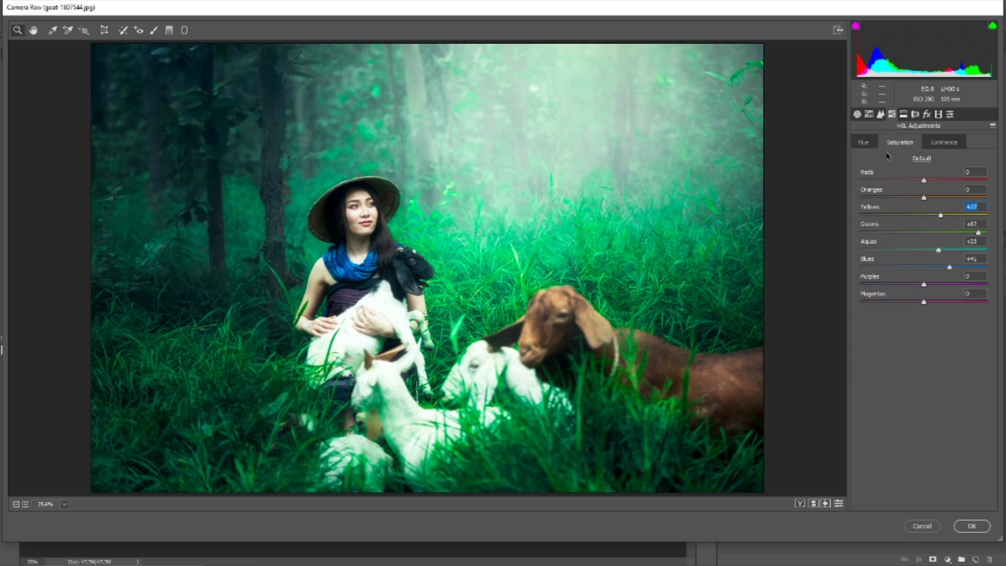
pyautogui.click(864, 142)
pyautogui.click(899, 142)
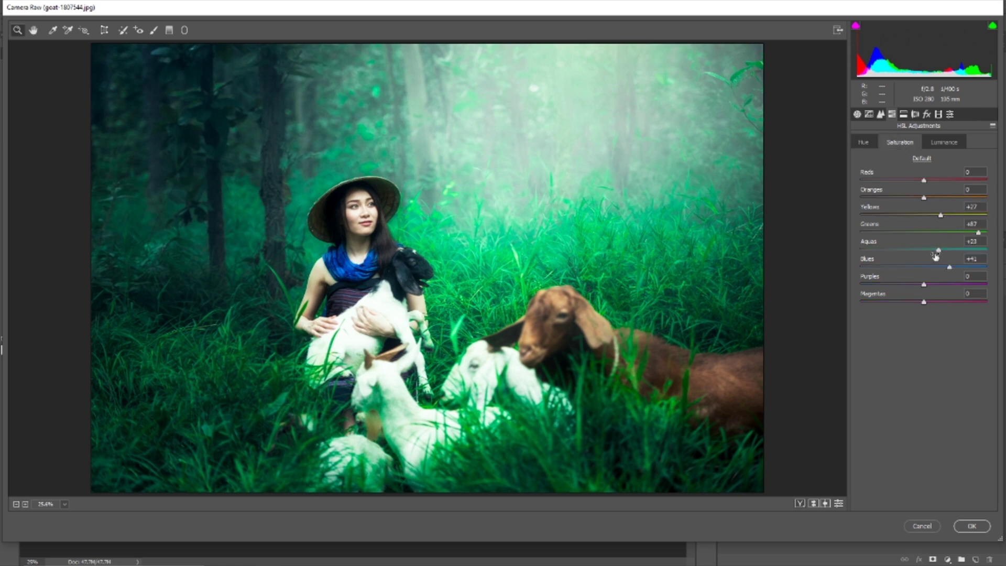
# Step: Browse Camera Raw's Lens Corrections, Effects, Calibration and Presets panels
pyautogui.click(914, 114)
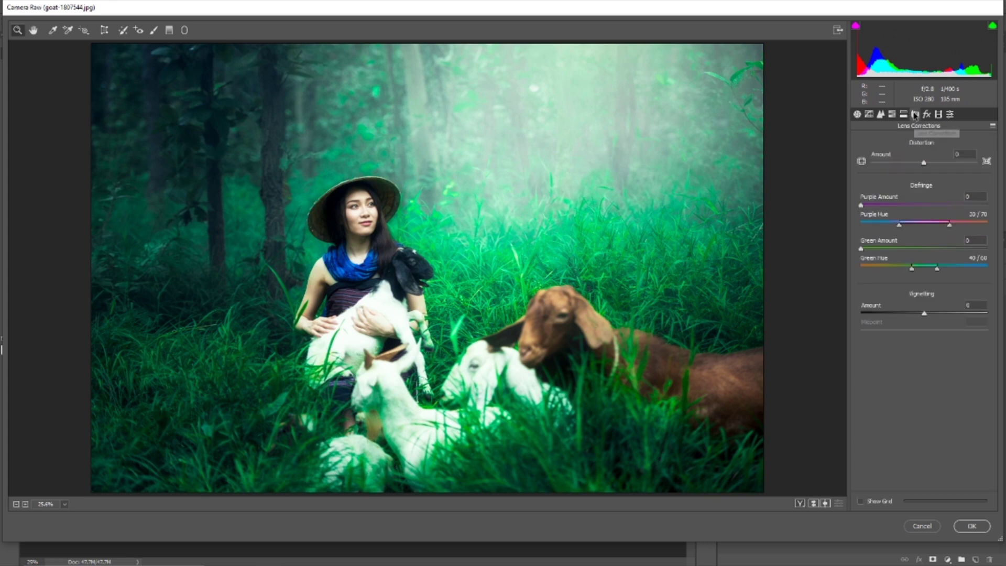
pyautogui.click(925, 114)
pyautogui.click(950, 115)
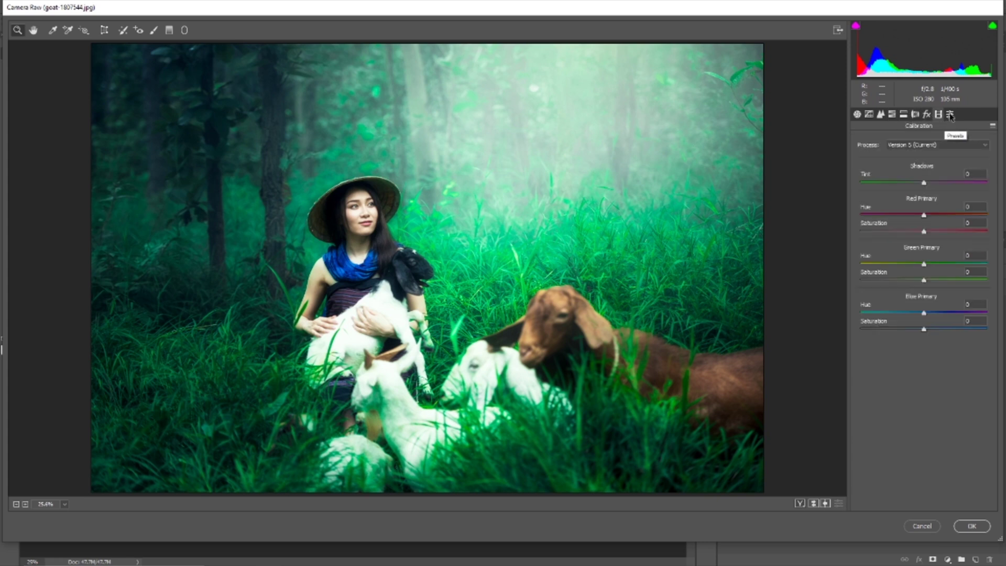
pyautogui.click(950, 115)
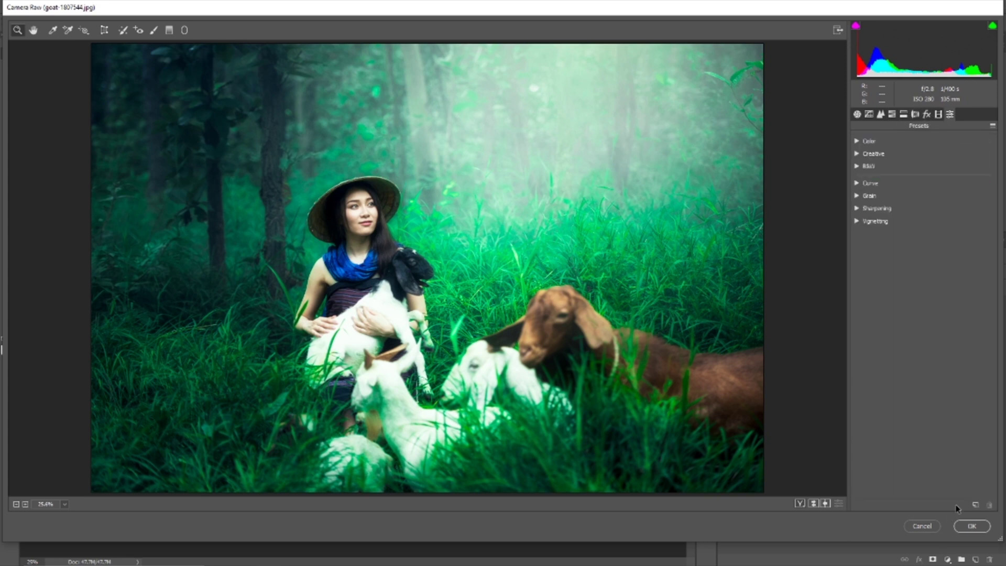
# Step: Commit the goat photo's grade, then open Camera Raw on the laundry-line woman photo
pyautogui.click(971, 526)
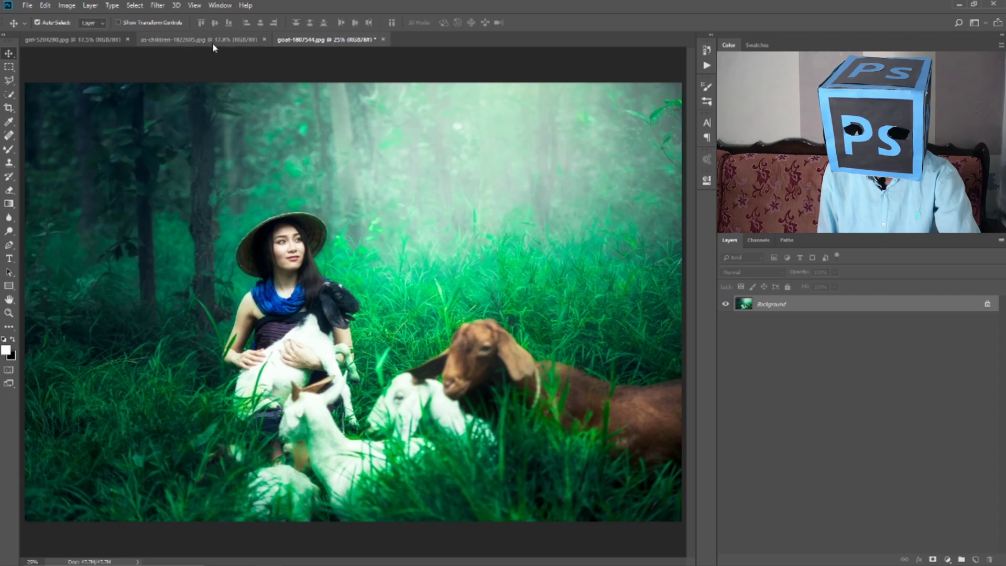
pyautogui.click(197, 39)
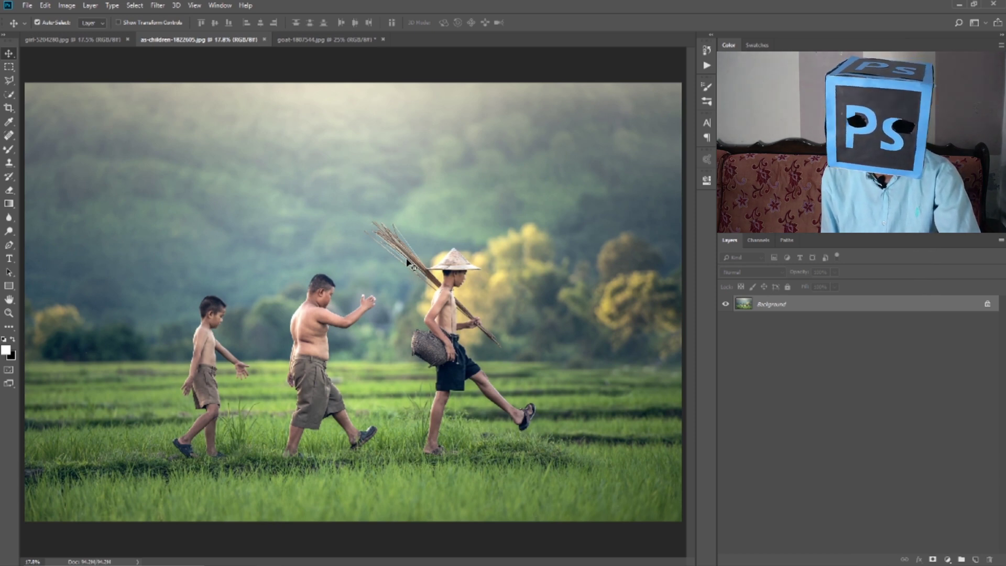
pyautogui.click(102, 39)
pyautogui.click(191, 39)
pyautogui.click(90, 39)
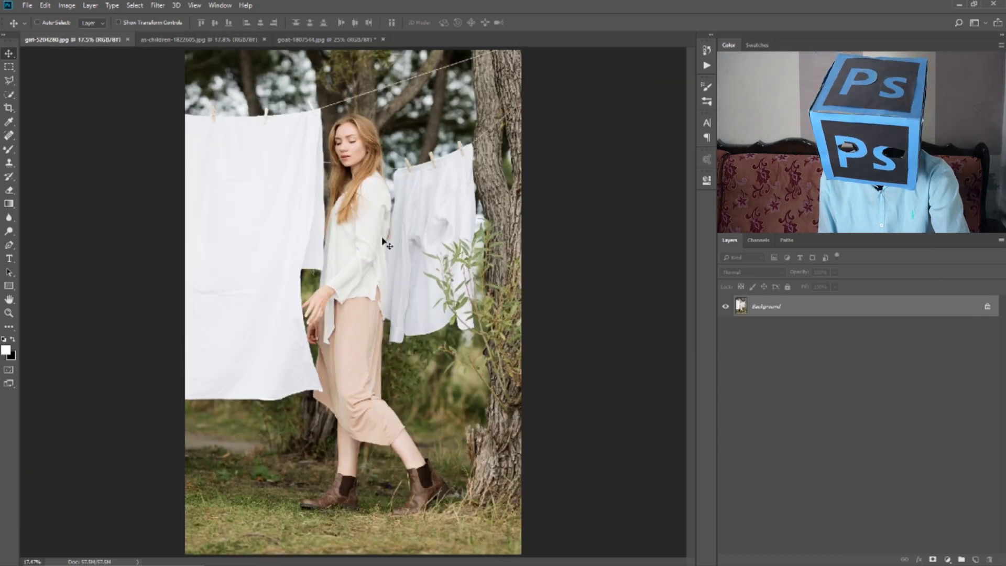
pyautogui.hotkey('ctrl', 'shift', 'a')
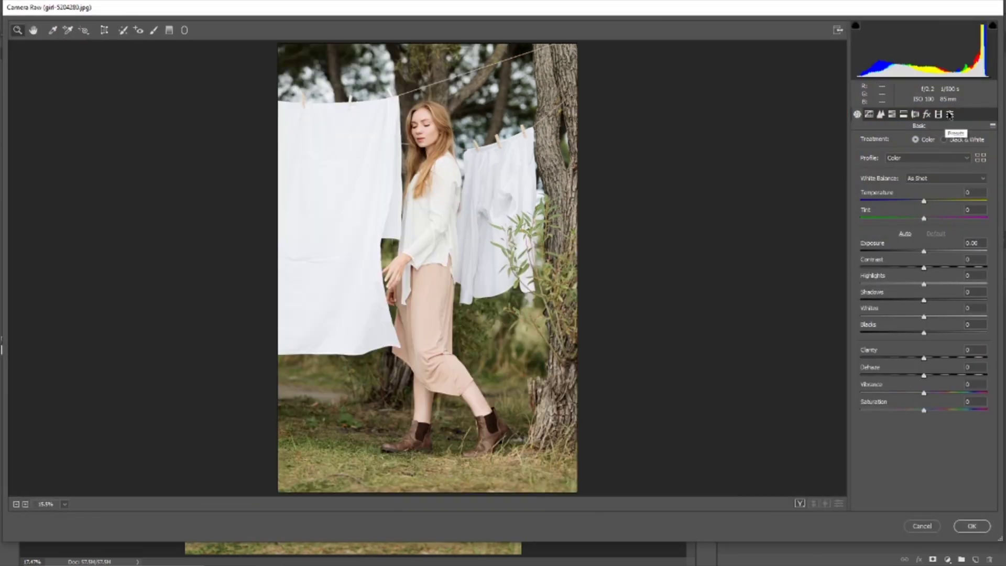
# Step: Load the High Contrast Green preset onto the laundry-line photo and apply it
pyautogui.click(950, 115)
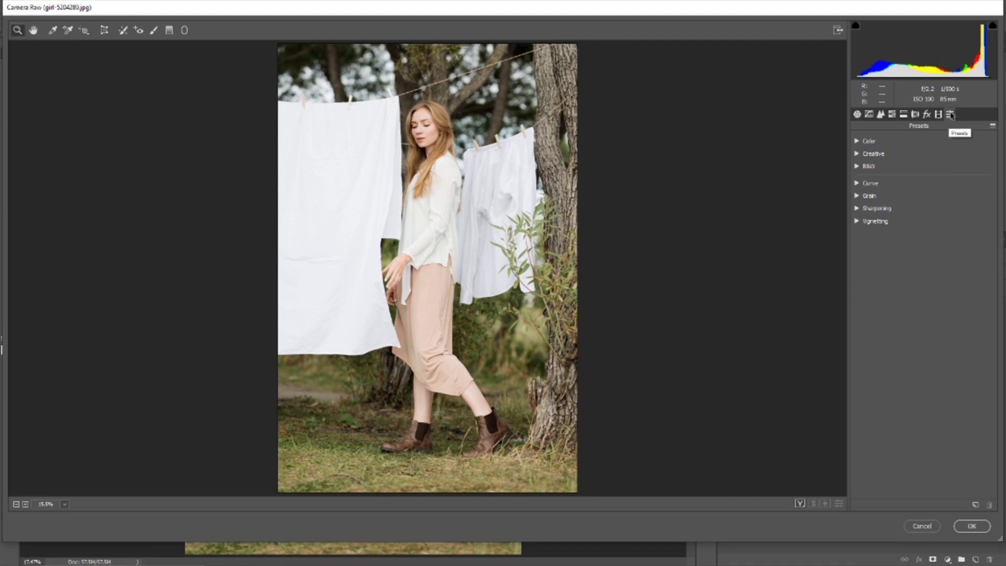
pyautogui.click(993, 126)
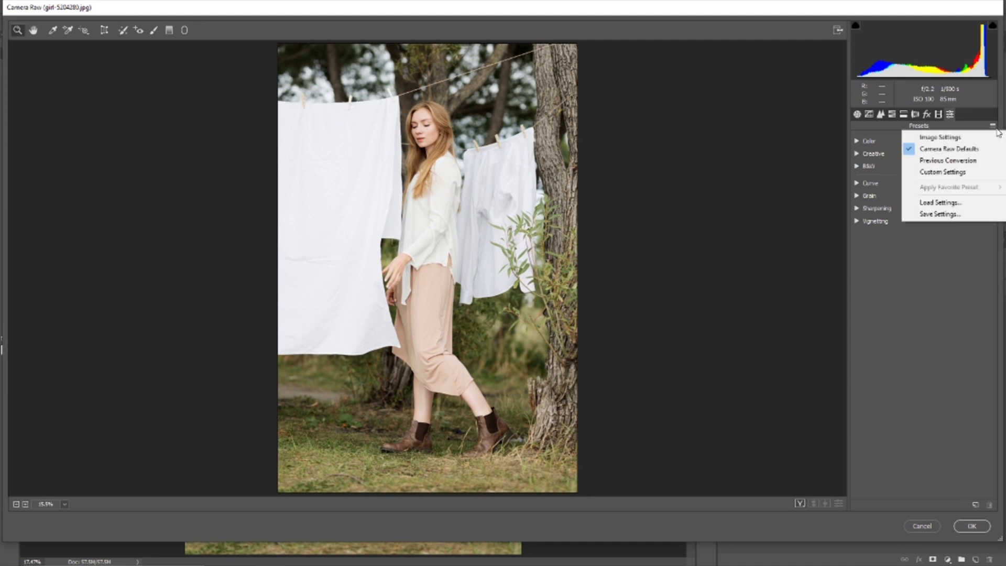
pyautogui.click(938, 202)
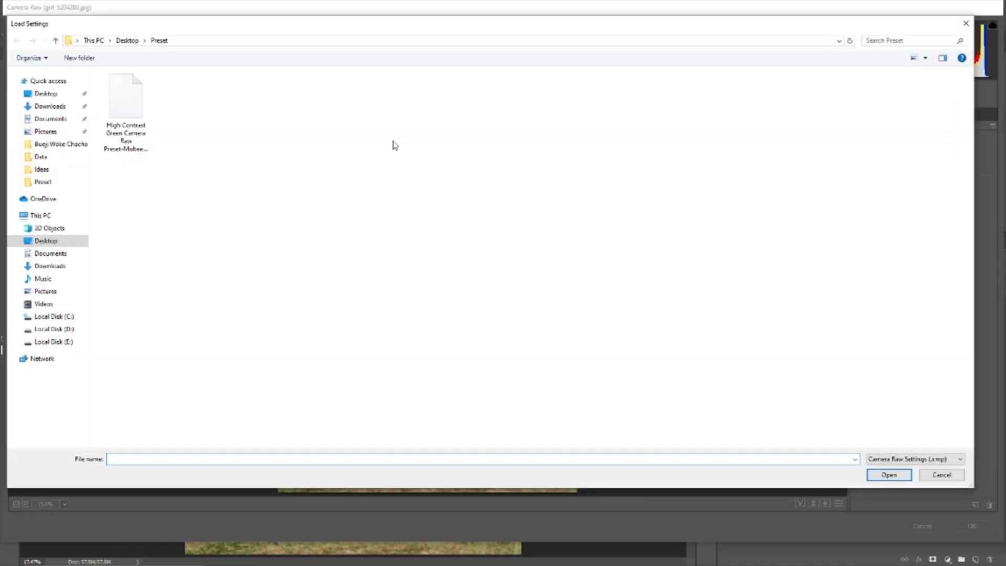
pyautogui.click(137, 141)
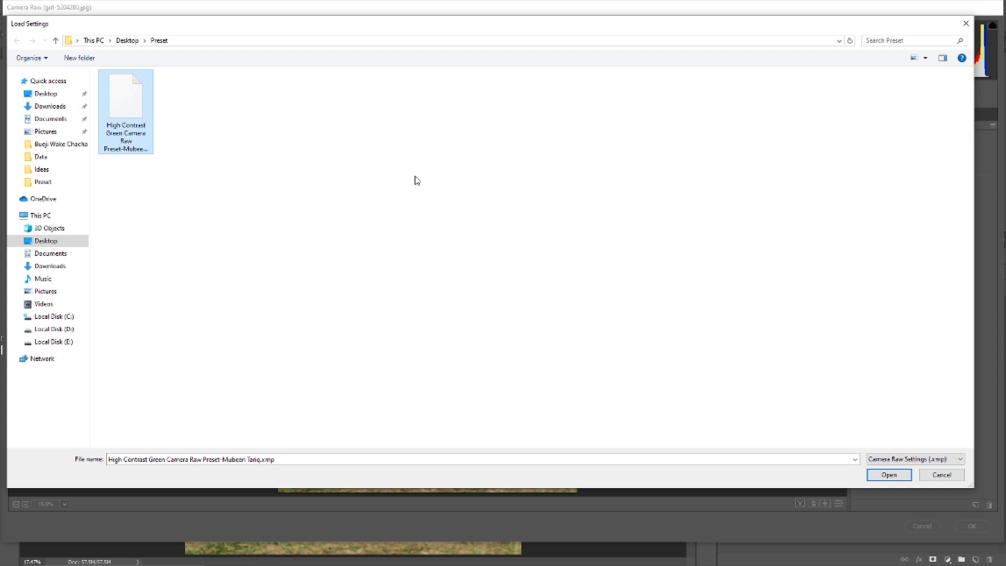
pyautogui.click(889, 475)
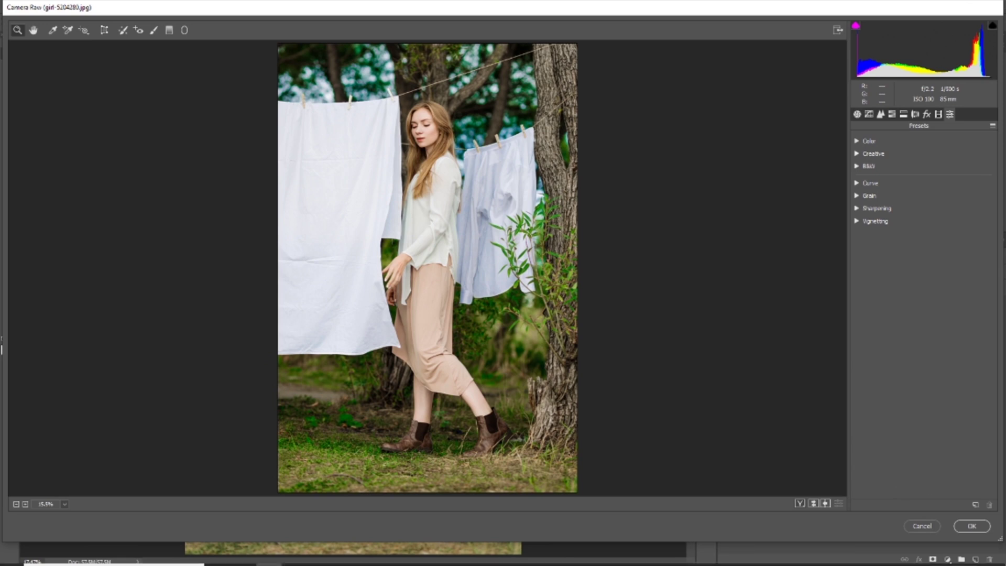
pyautogui.click(971, 526)
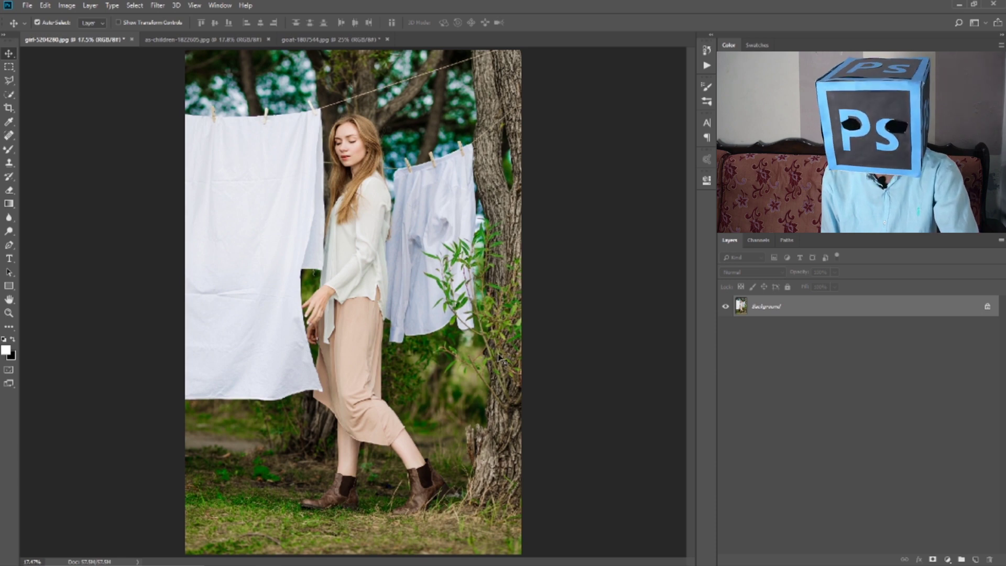
# Step: Undo and redo to compare the graded photo with its original, then switch to the boys' photo
pyautogui.hotkey('ctrl', 'z')
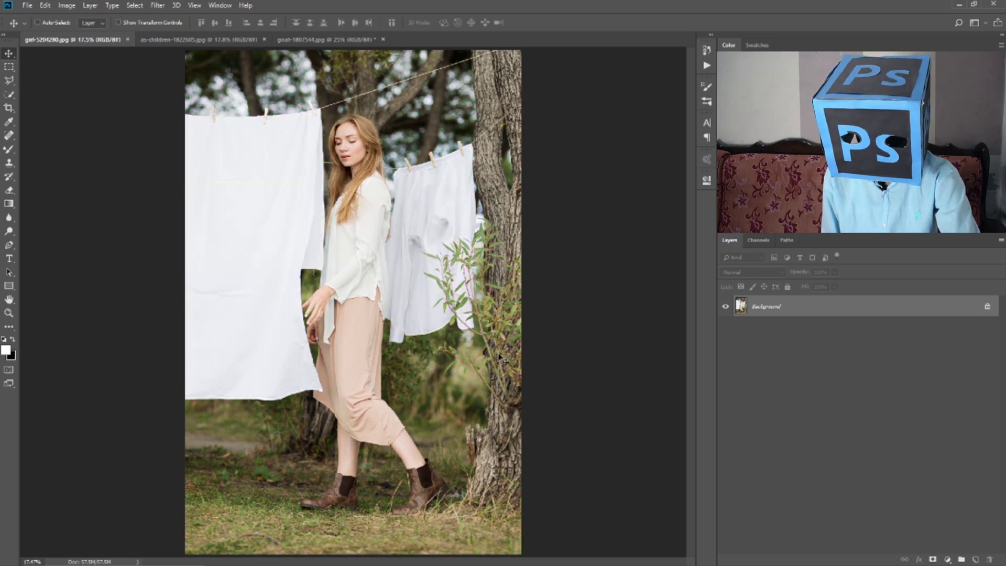
pyautogui.hotkey('ctrl', 'z')
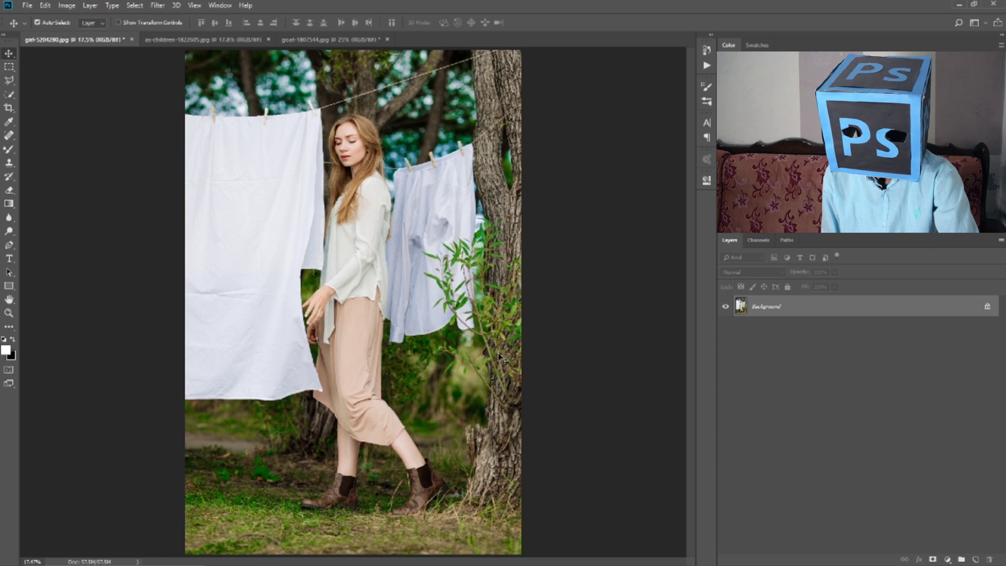
pyautogui.click(196, 39)
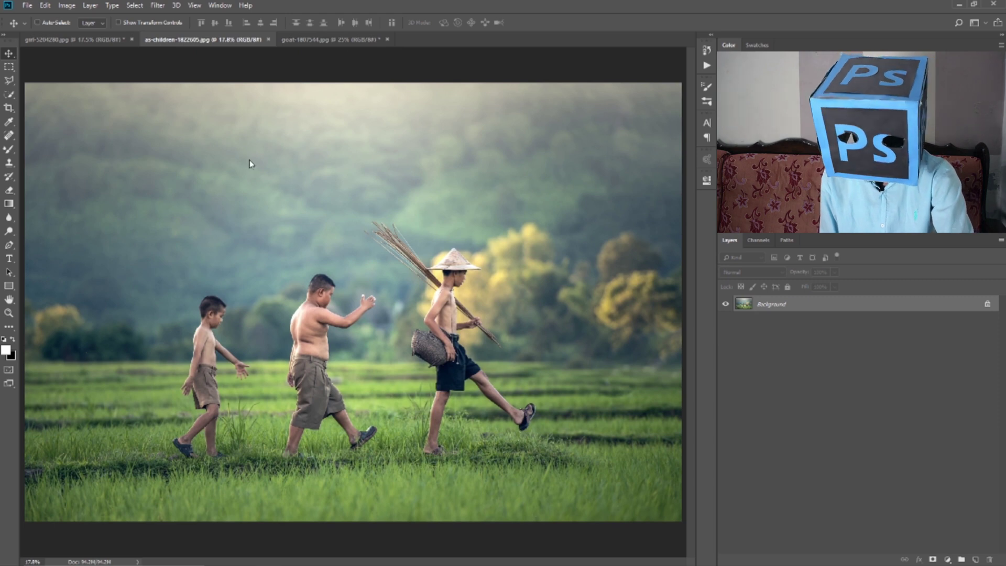
pyautogui.hotkey('ctrl', 'shift', 'a')
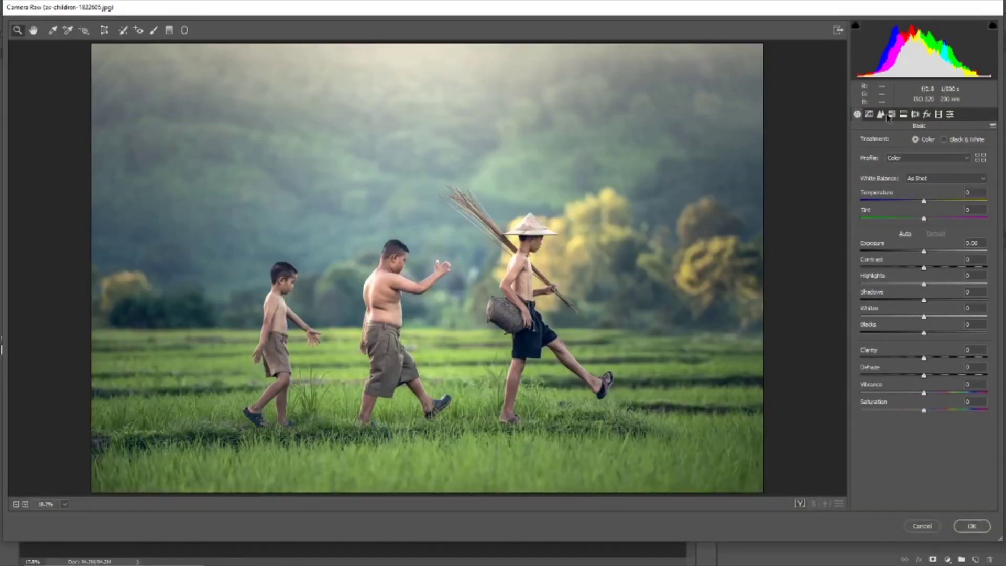
pyautogui.click(960, 116)
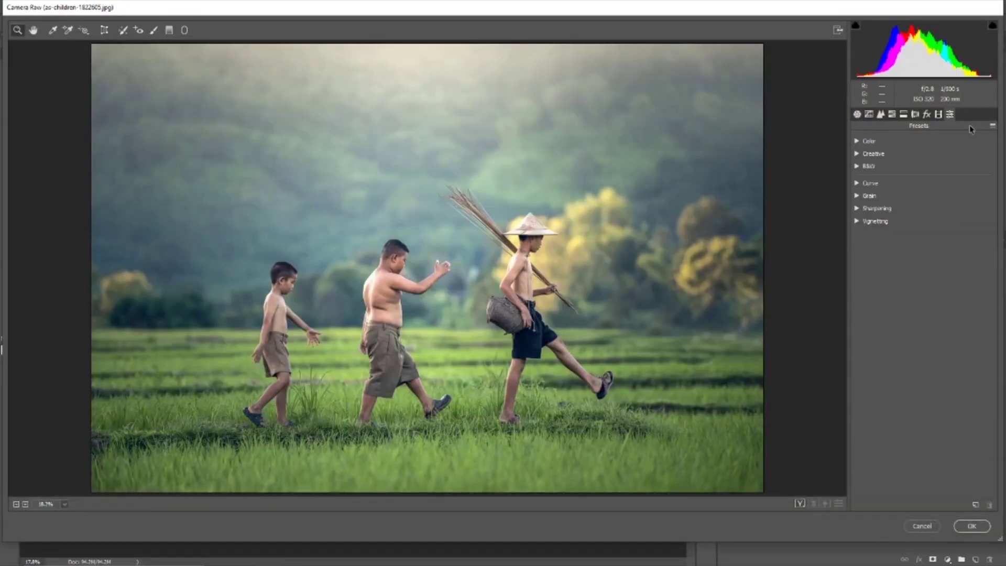
pyautogui.click(993, 127)
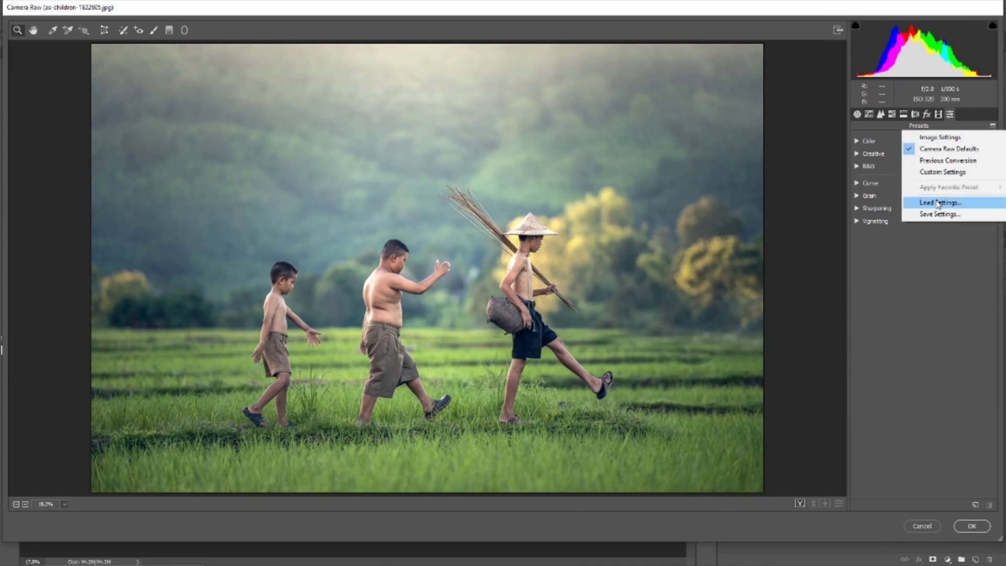
pyautogui.click(939, 201)
pyautogui.doubleClick(127, 103)
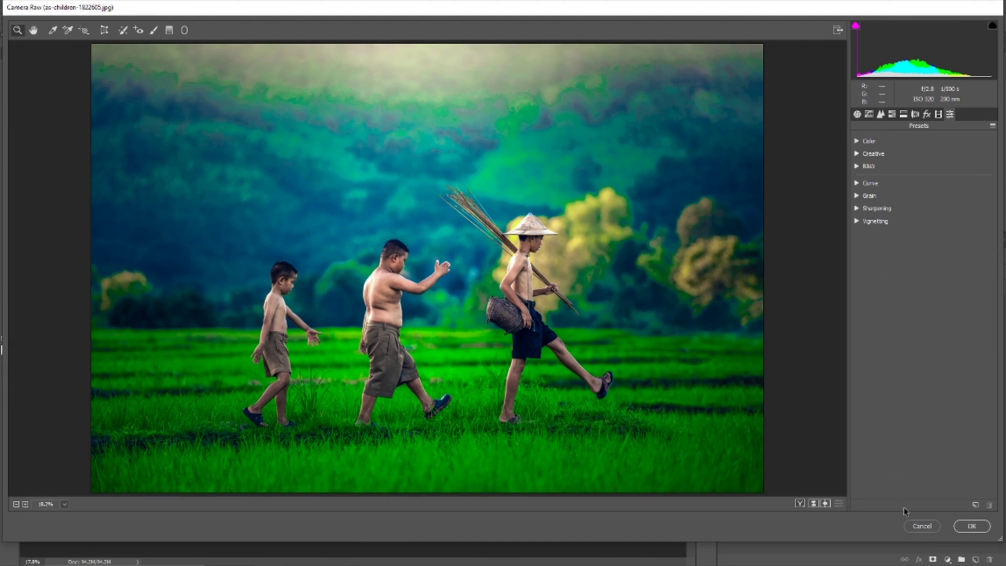
pyautogui.click(920, 526)
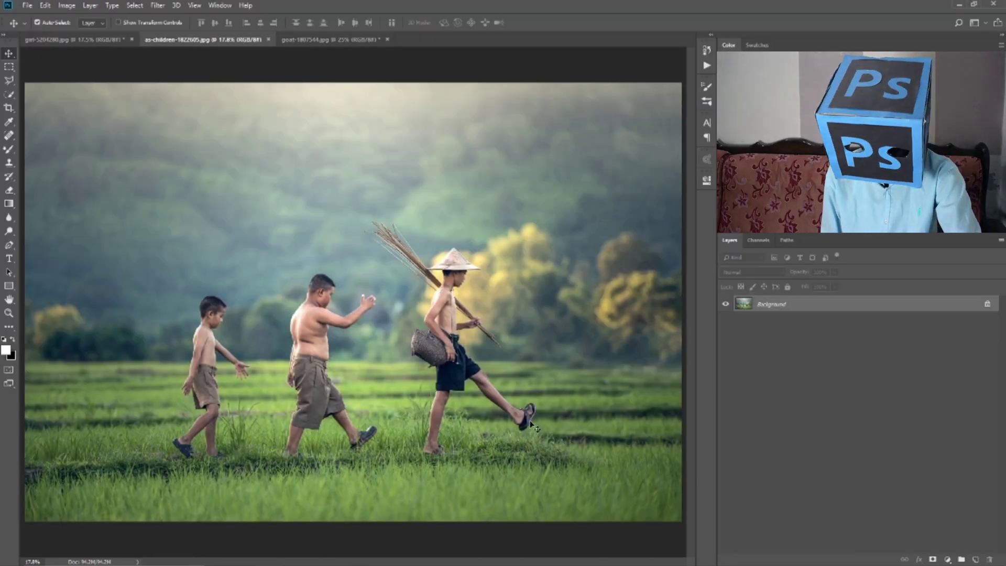
# Step: Duplicate the boys' background layer and apply the High Contrast Green preset to the copy
pyautogui.hotkey('ctrl', 'j')
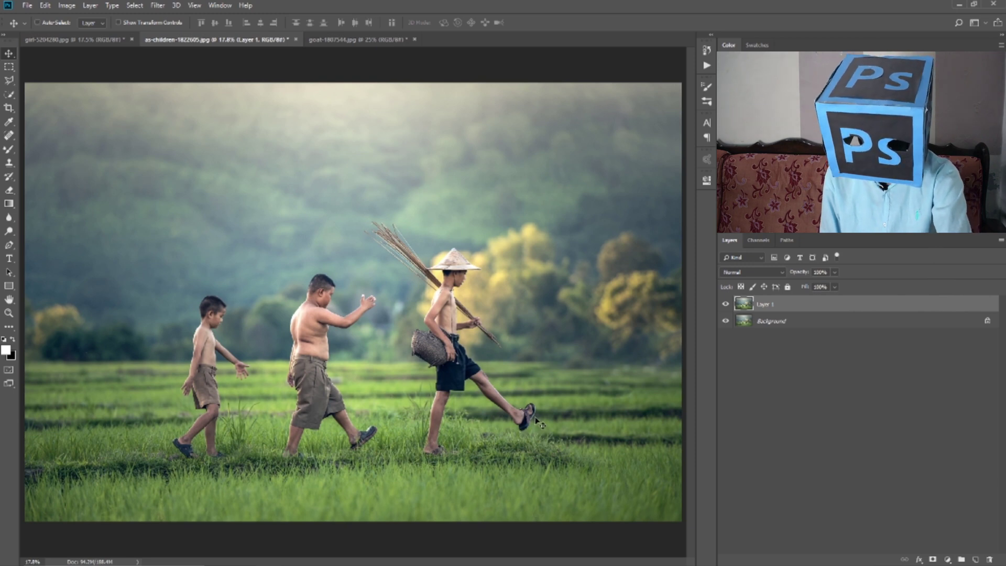
pyautogui.hotkey('ctrl', 'shift', 'a')
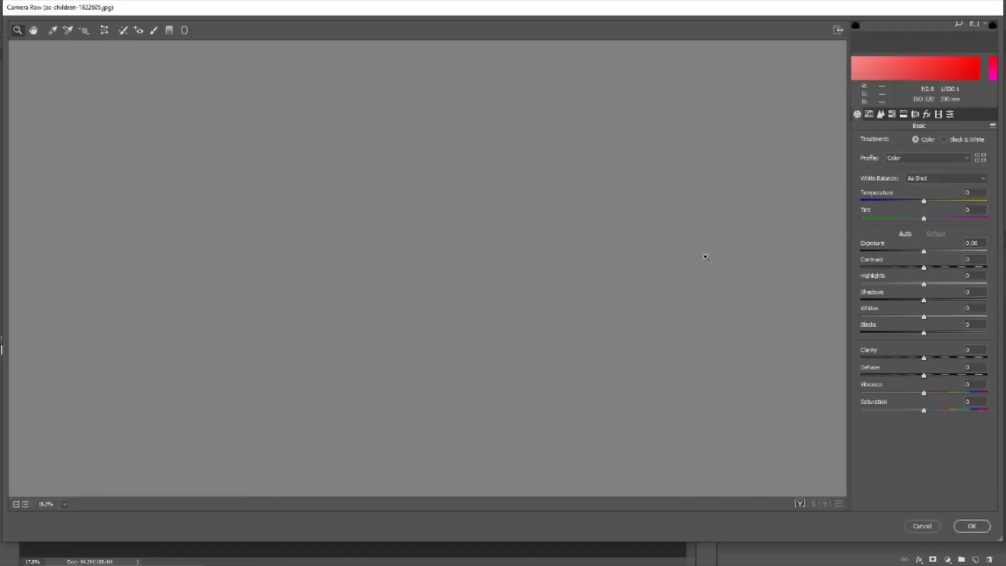
pyautogui.click(949, 114)
pyautogui.click(993, 126)
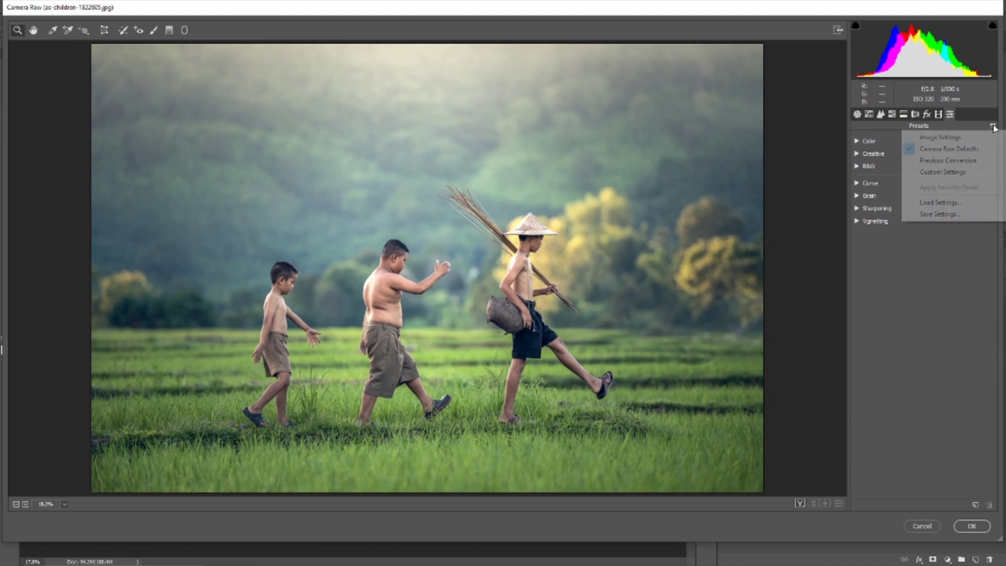
pyautogui.click(934, 202)
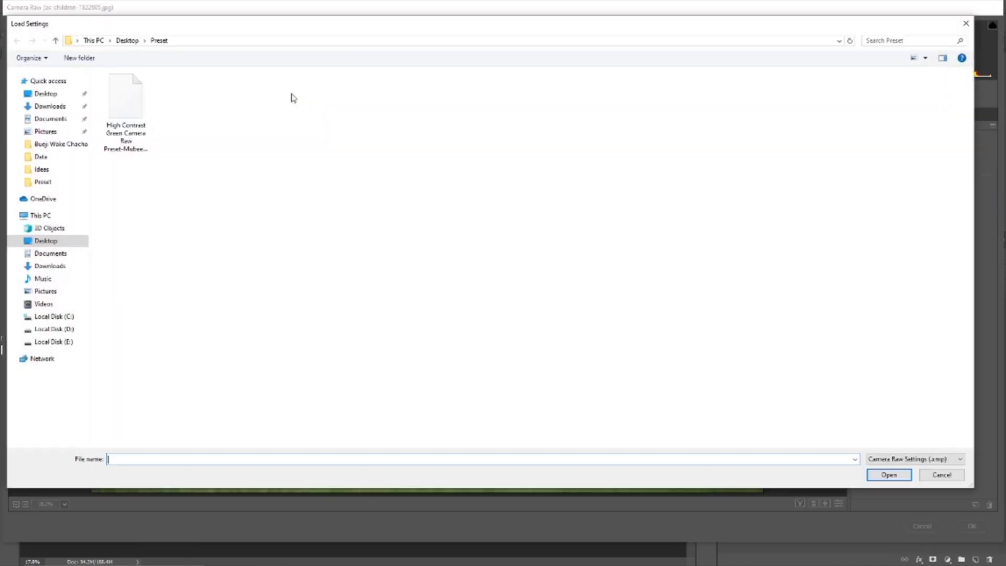
pyautogui.doubleClick(140, 117)
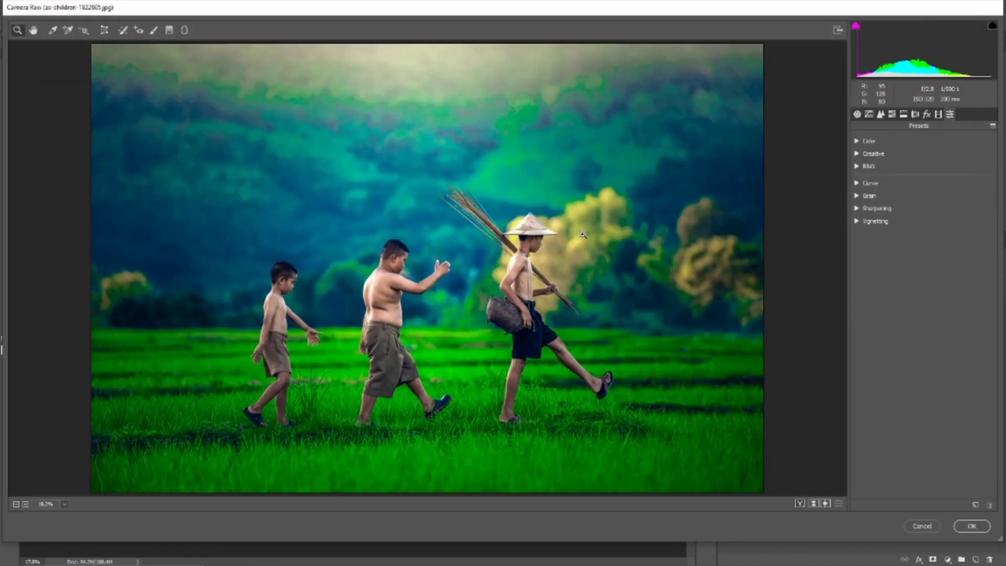
pyautogui.click(968, 525)
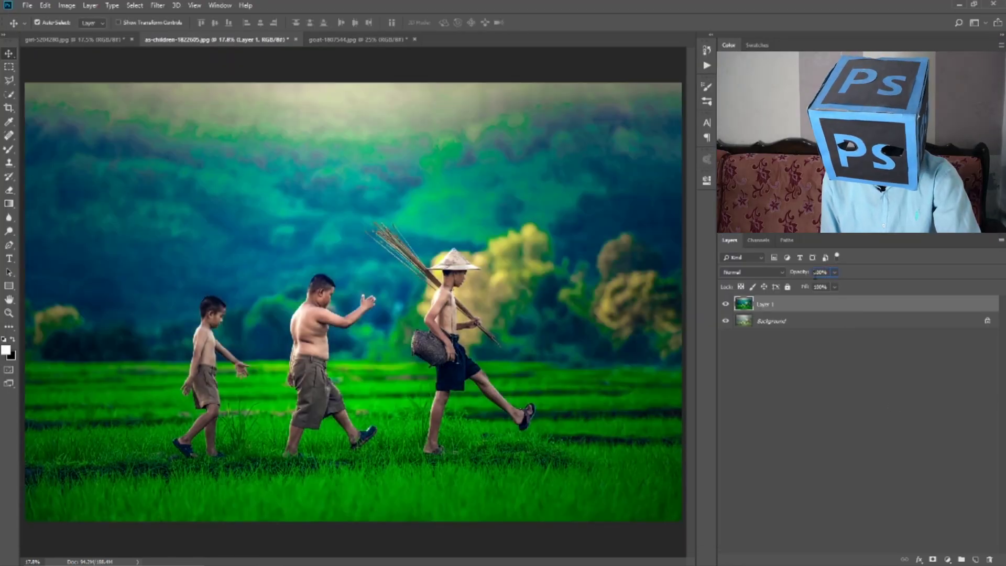
# Step: Set Layer 1 to 50% opacity, adjust its fill, and toggle its visibility to compare
pyautogui.click(821, 272)
pyautogui.write('60')
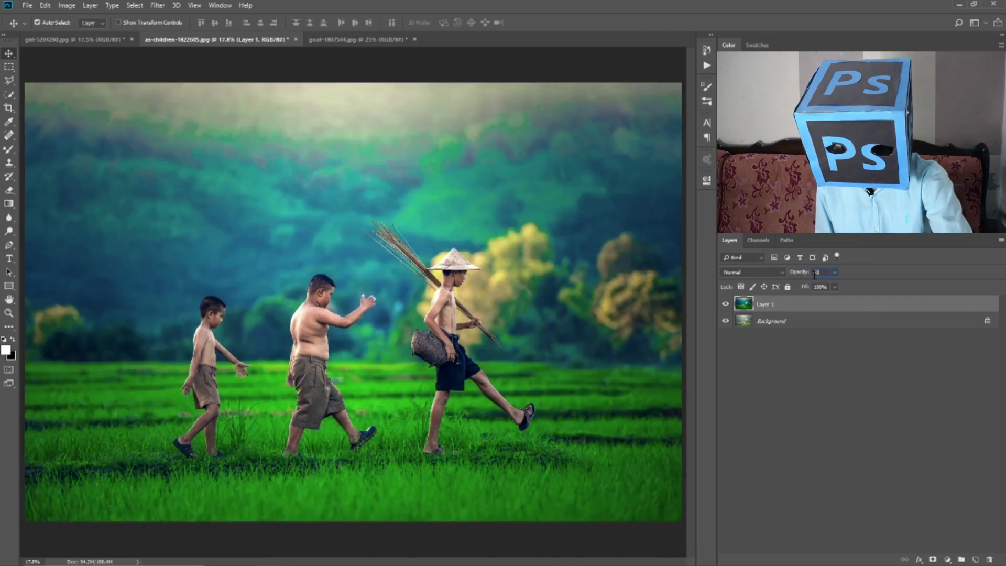
pyautogui.click(820, 286)
pyautogui.write('20')
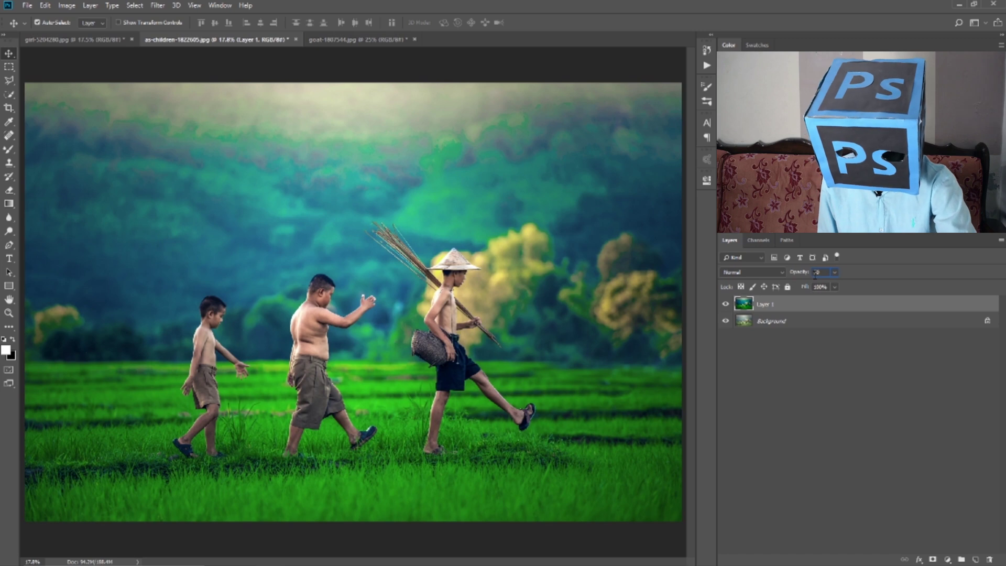
pyautogui.write('60')
pyautogui.press('Return')
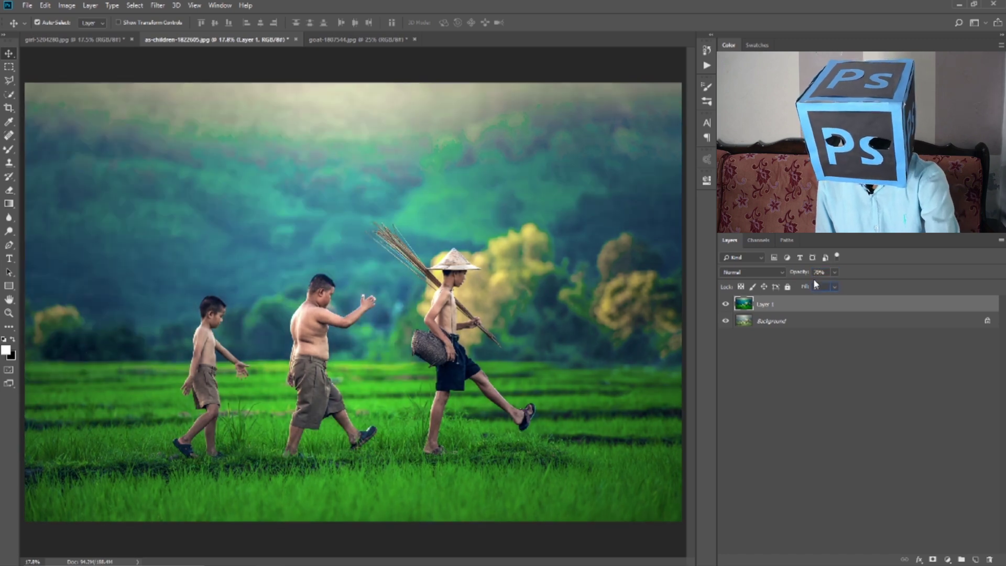
pyautogui.click(725, 304)
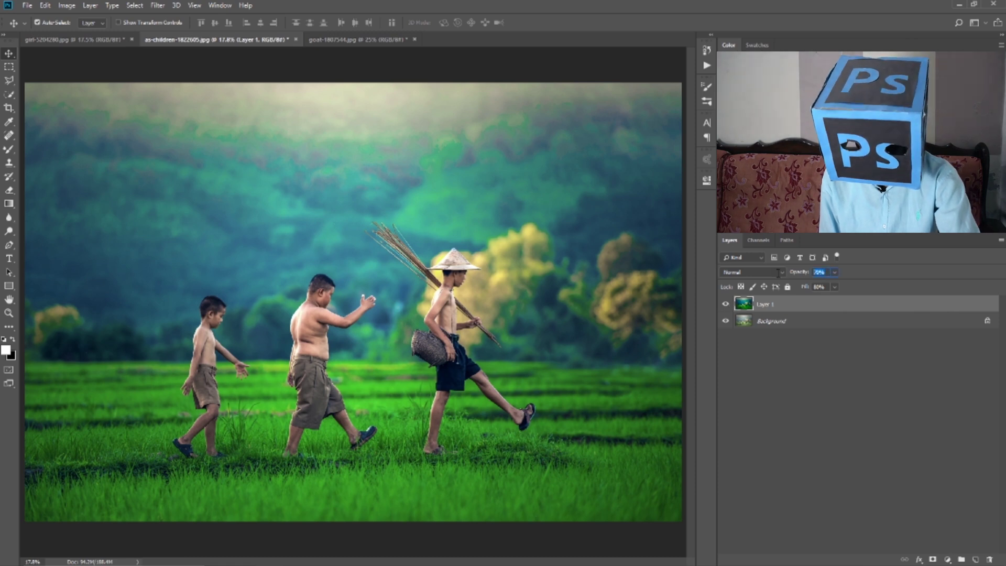
pyautogui.write('50')
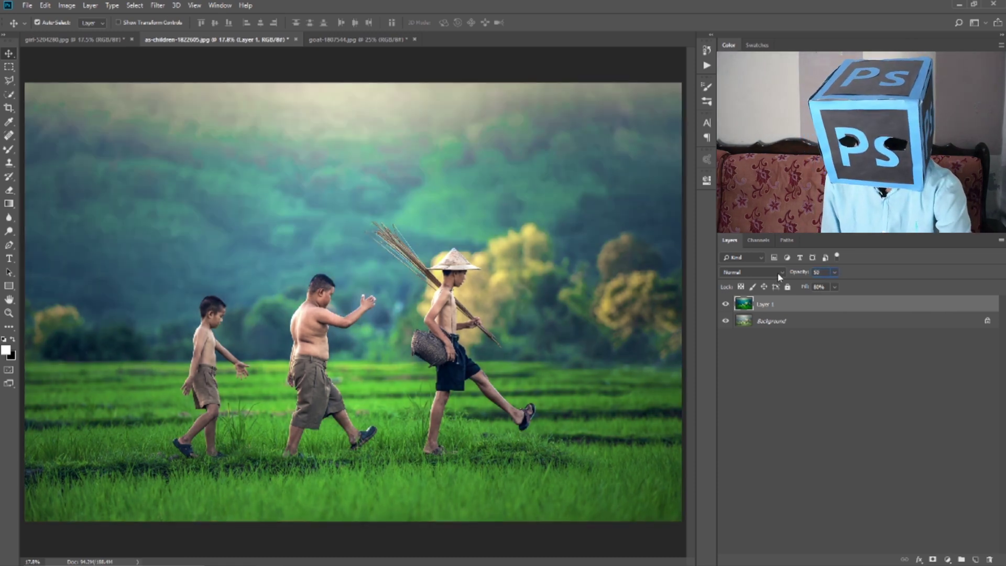
pyautogui.press('Return')
pyautogui.click(728, 305)
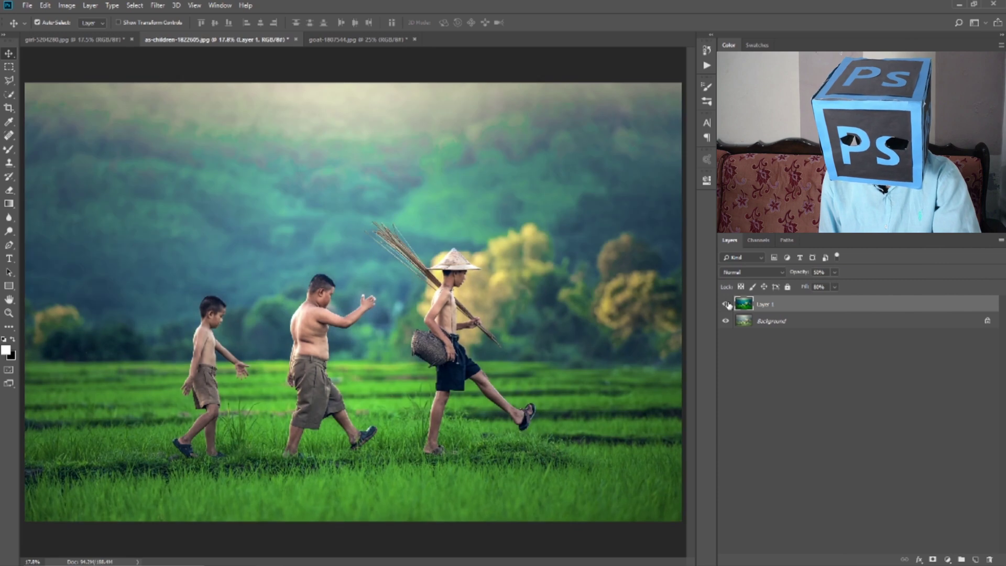
pyautogui.click(728, 305)
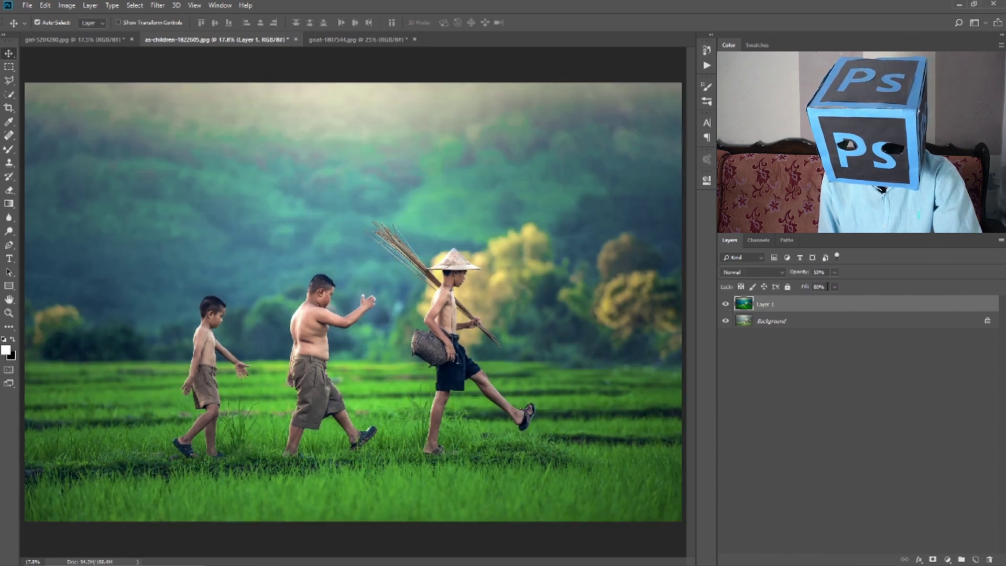
pyautogui.click(729, 305)
pyautogui.click(729, 305)
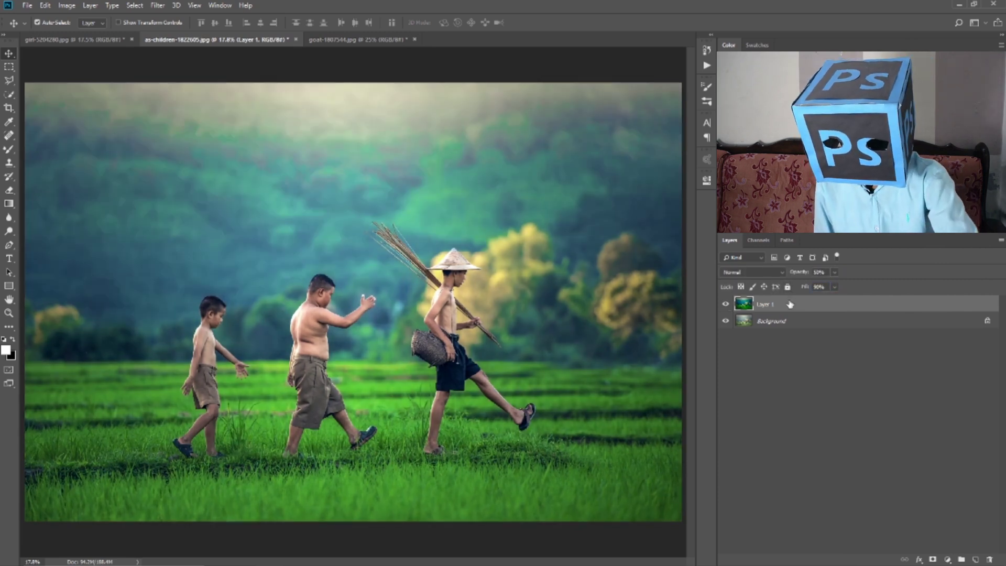